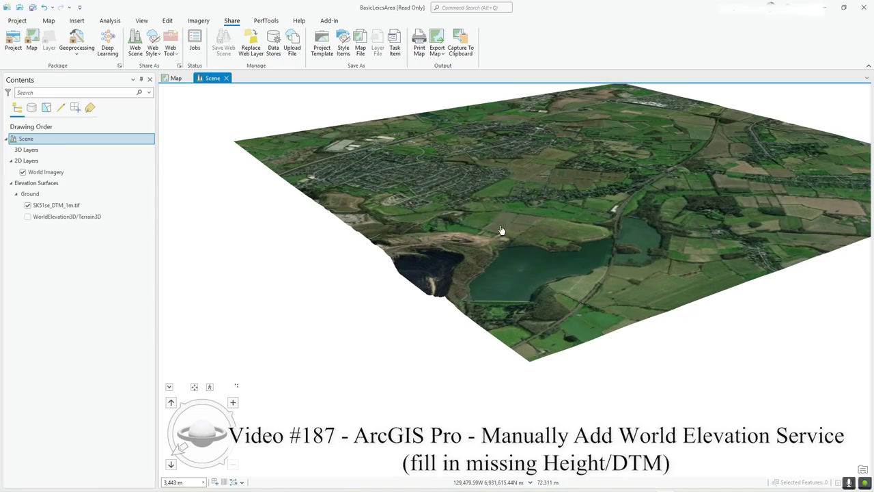
pyautogui.scroll(2, 501, 230)
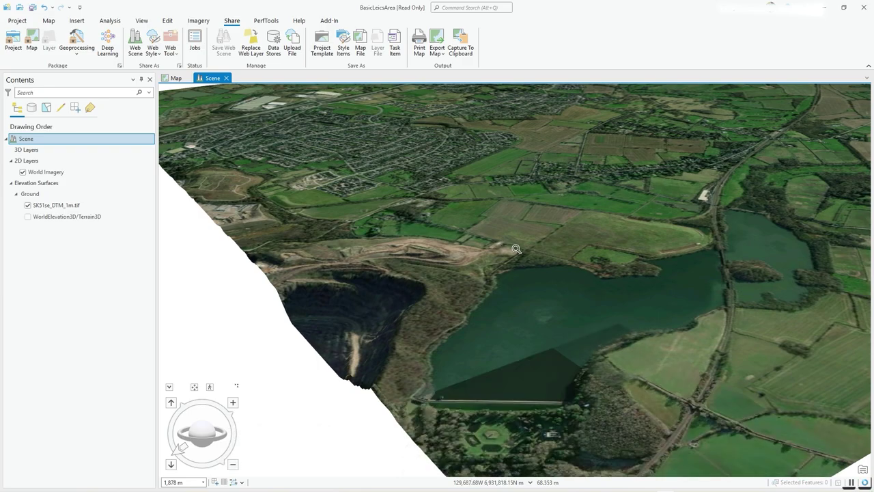
# Step: Orbit, zoom and pan the scene to inspect the quarry pit and the lake
pyautogui.moveTo(501, 245); pyautogui.dragTo(506, 242, button='middle')
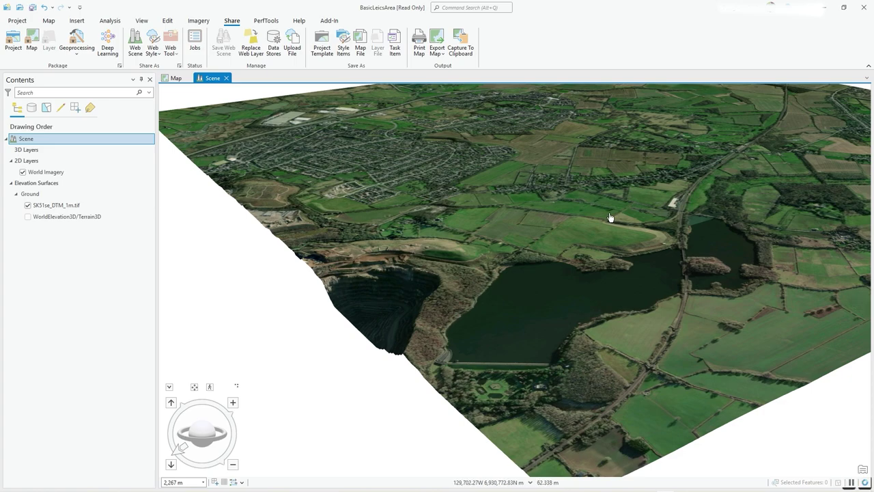
pyautogui.scroll(-3, 615, 205)
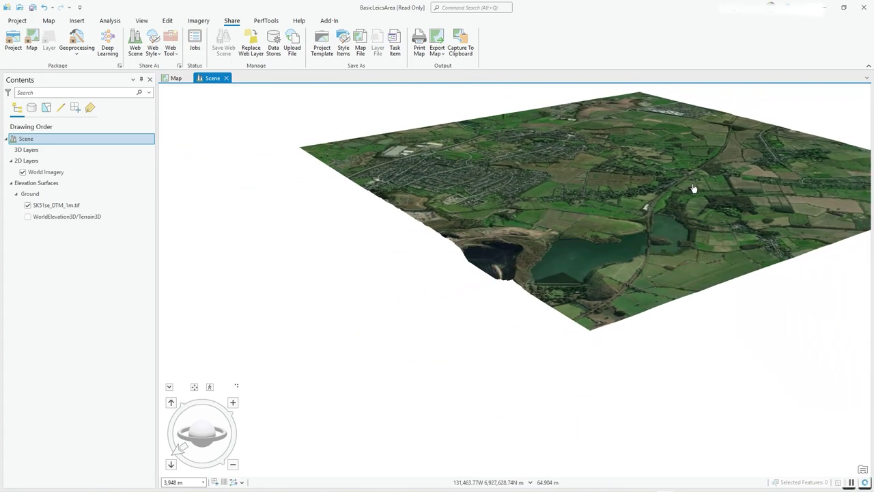
pyautogui.scroll(3, 433, 252)
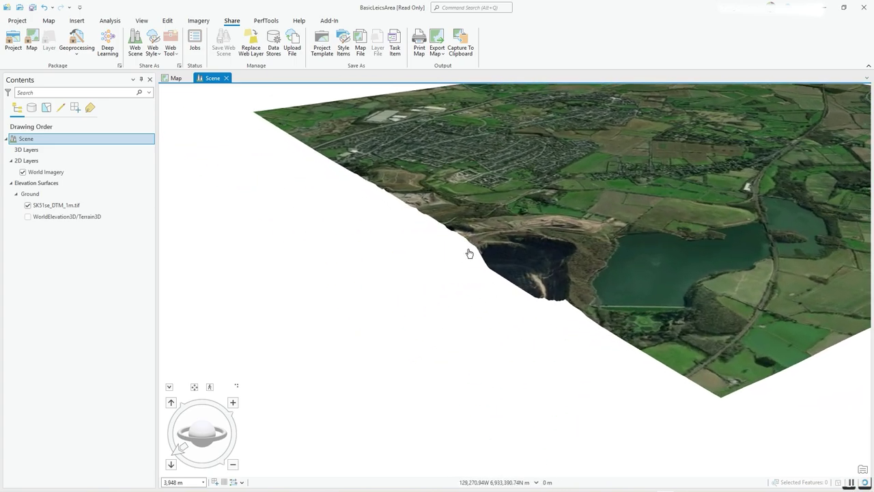
pyautogui.scroll(2, 599, 261)
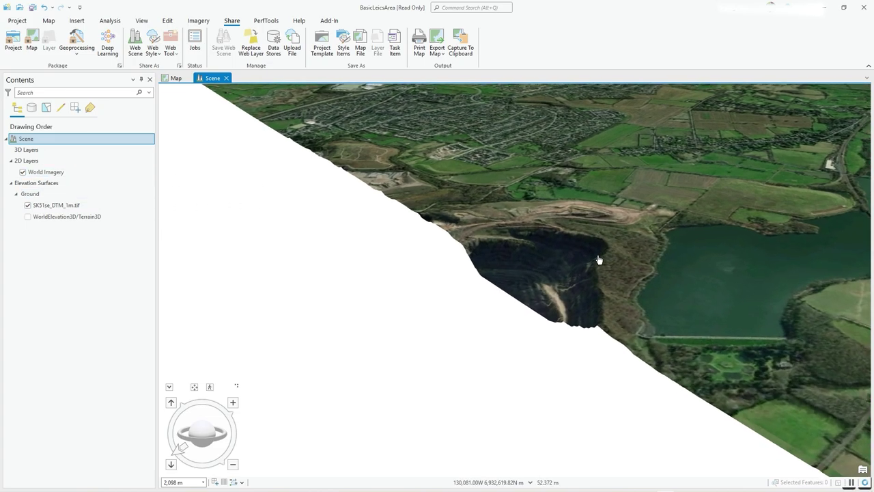
pyautogui.scroll(1, 600, 265)
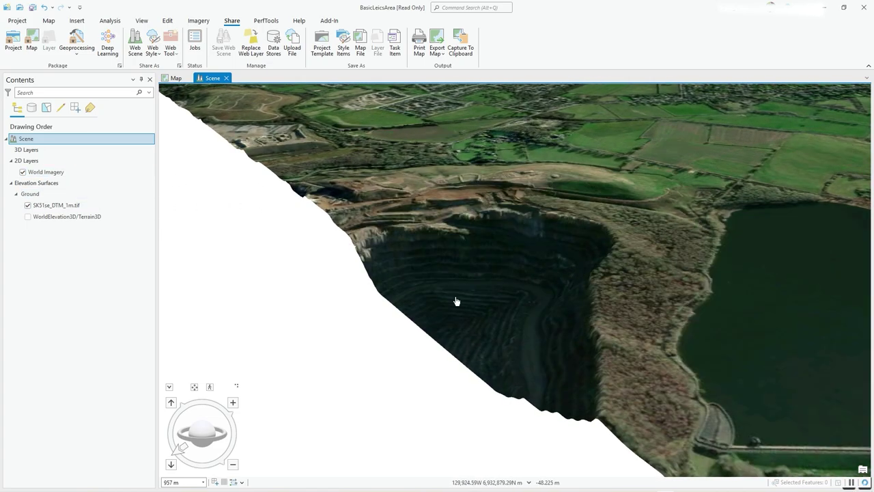
pyautogui.scroll(1, 442, 299)
pyautogui.scroll(1, 442, 299)
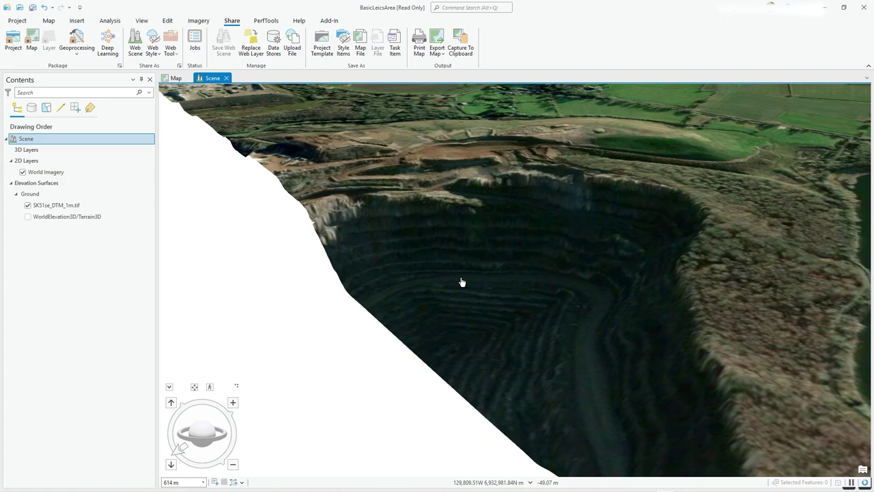
pyautogui.moveTo(468, 281); pyautogui.dragTo(403, 260, button='right')
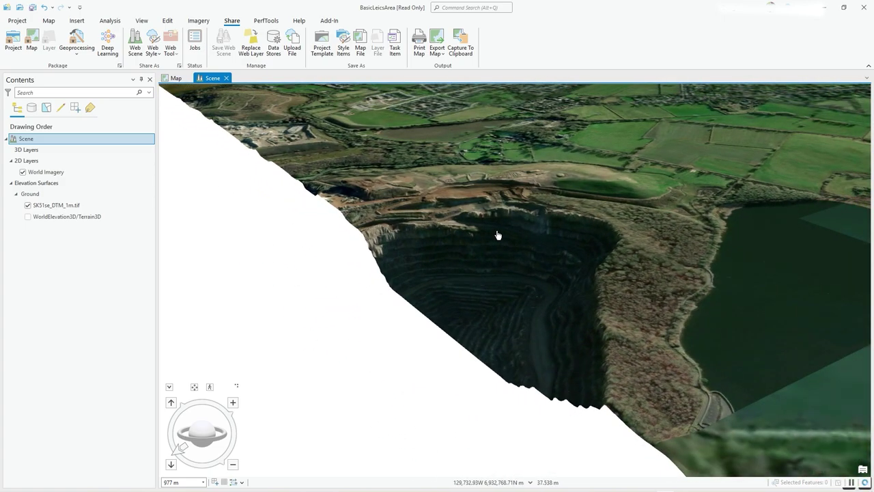
pyautogui.moveTo(496, 234); pyautogui.dragTo(344, 235)
pyautogui.scroll(-2, 342, 238)
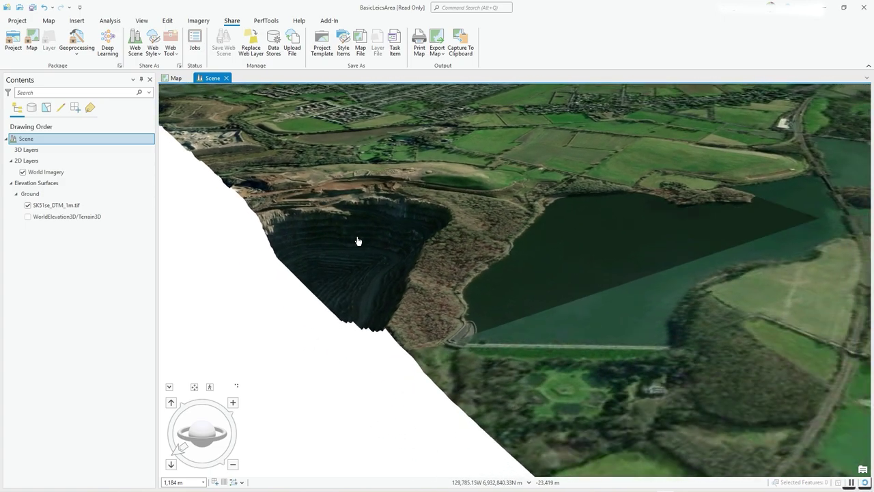
pyautogui.scroll(-2, 358, 240)
# Step: Select the WorldElevation3D/Terrain3D layer in Contents, then zoom out and close in on the reservoir
pyautogui.click(70, 215)
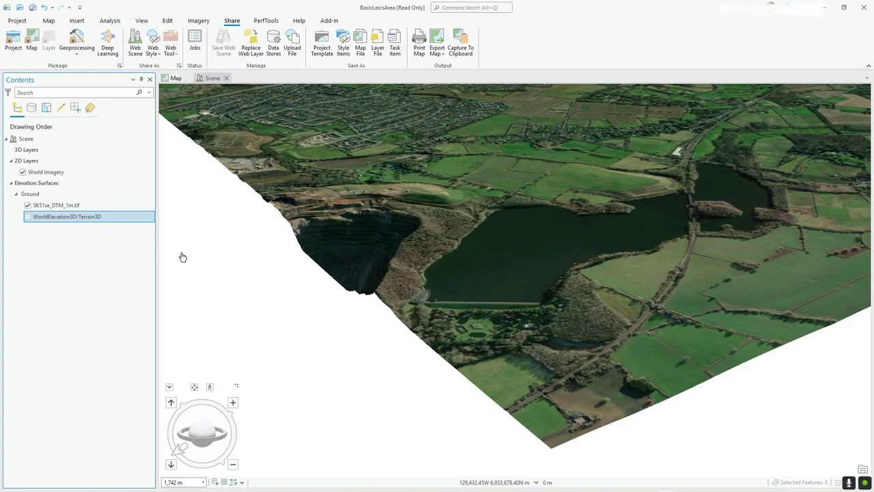
pyautogui.scroll(3, 387, 249)
pyautogui.moveTo(447, 275); pyautogui.dragTo(374, 250, button='right')
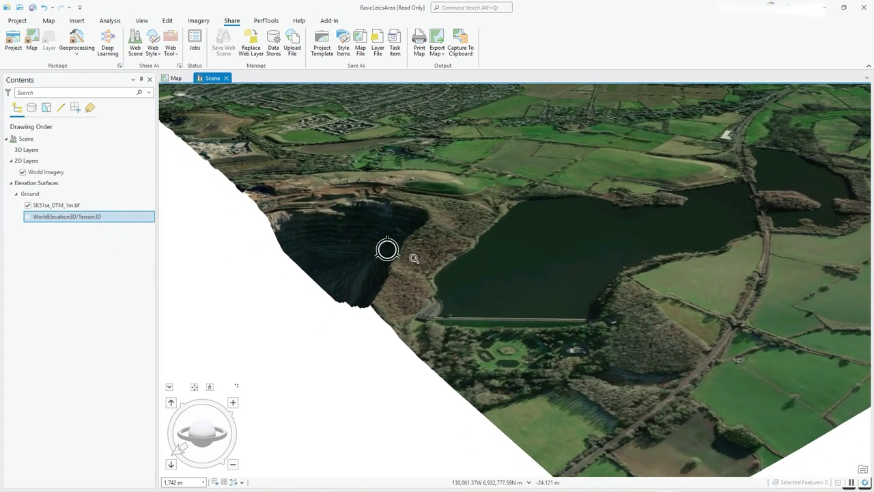
pyautogui.scroll(2, 371, 287)
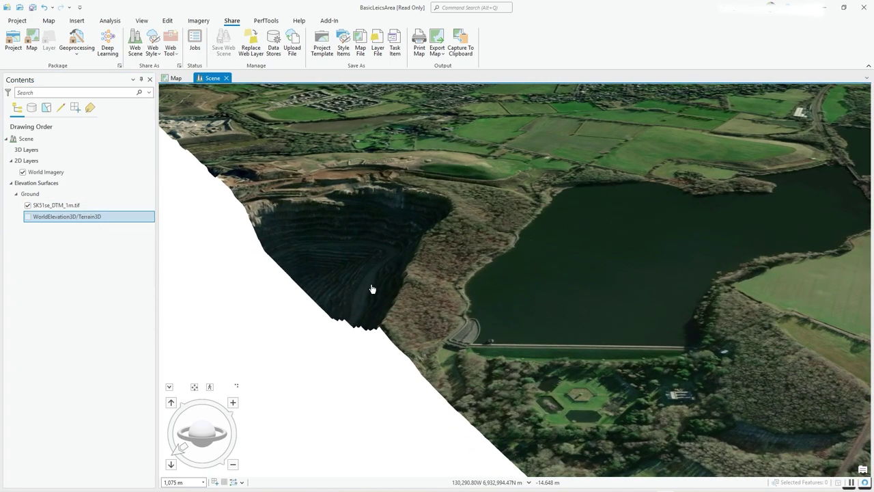
pyautogui.scroll(-3, 373, 289)
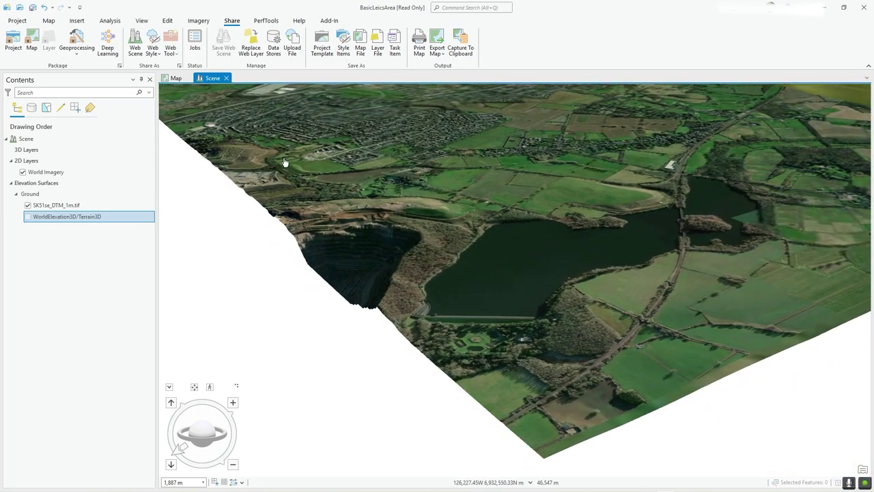
pyautogui.scroll(1, 392, 261)
pyautogui.scroll(-3, 369, 254)
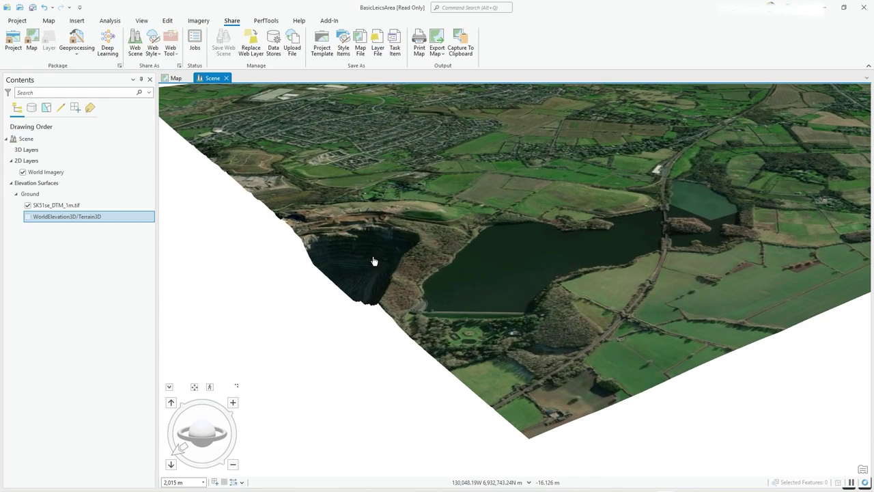
pyautogui.moveTo(663, 201); pyautogui.dragTo(671, 231)
pyautogui.scroll(-1, 437, 233)
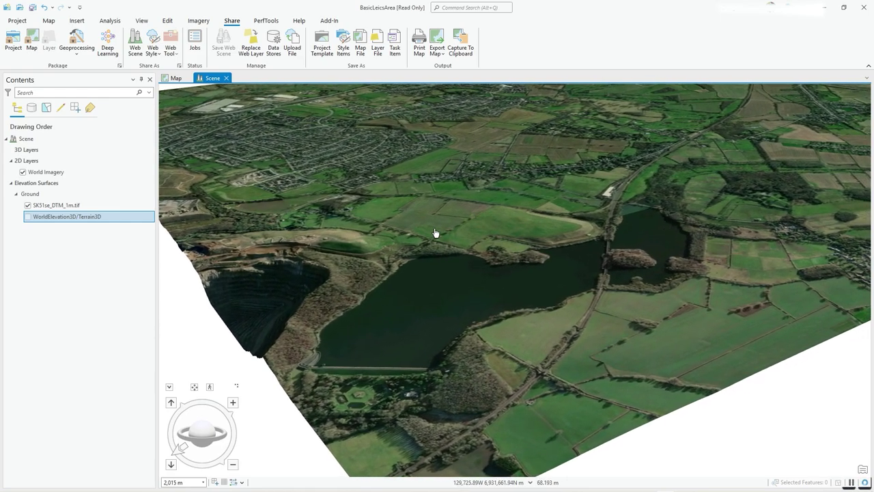
pyautogui.scroll(-2, 436, 234)
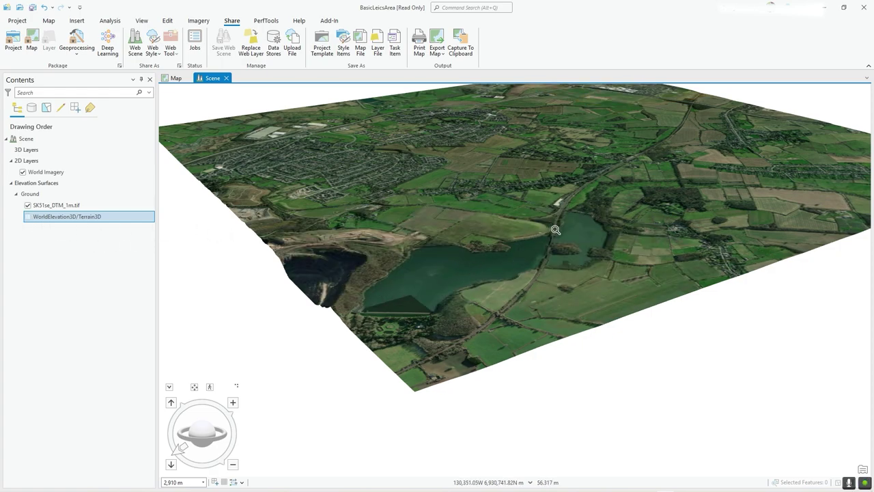
pyautogui.scroll(2, 552, 228)
pyautogui.scroll(-2, 552, 228)
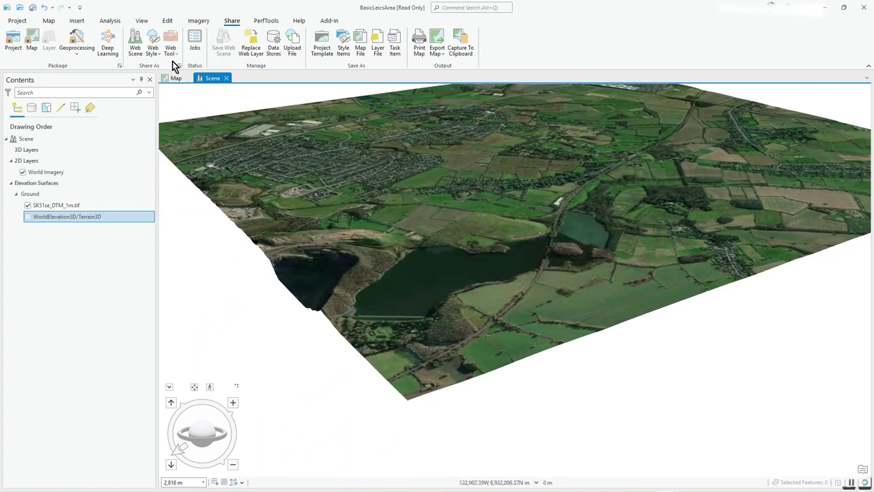
# Step: Paste the WorldElevation3D/Terrain3D ImageServer URL into Add Data From Path, review it, and close the dialog
pyautogui.click(49, 21)
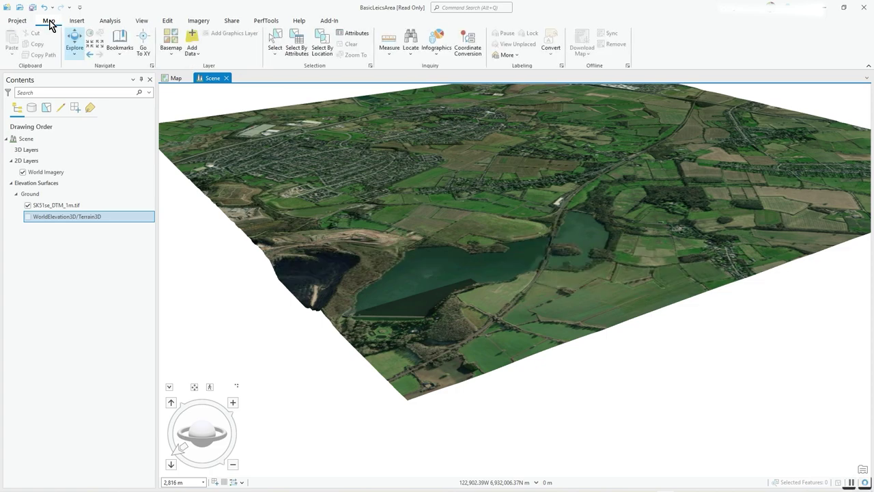
pyautogui.click(196, 54)
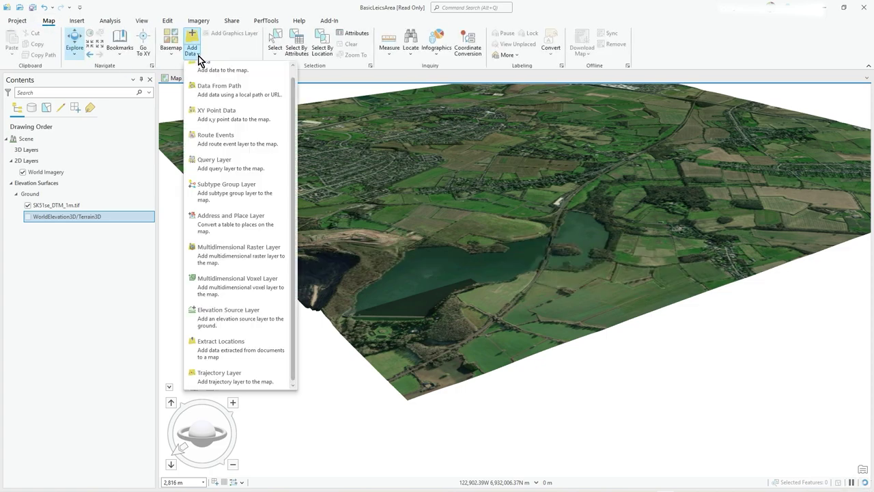
pyautogui.click(213, 93)
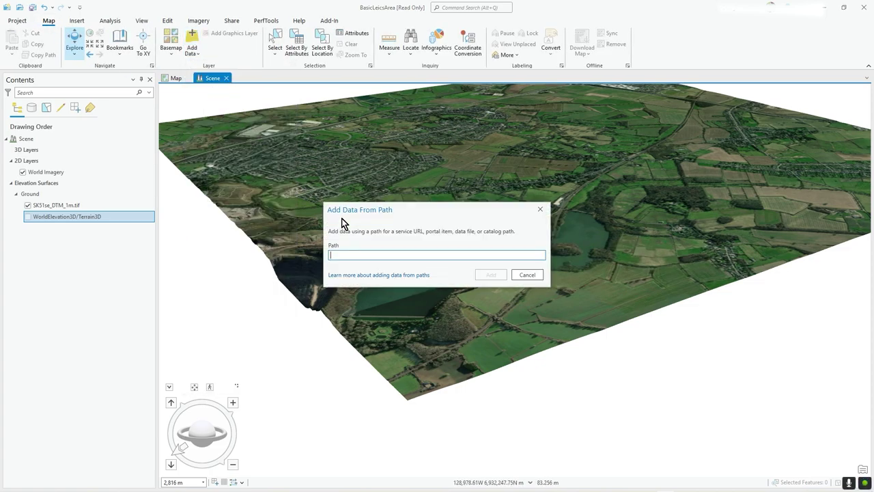
pyautogui.write('https://elevation3d.arcgis.com/arcgis/services/WorldElevation3D/Terrain3D/ImageServer')
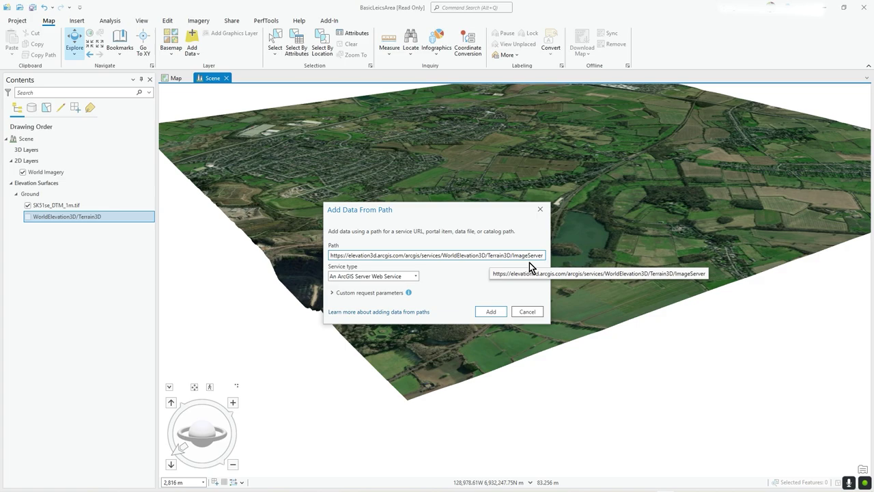
pyautogui.moveTo(525, 255); pyautogui.dragTo(321, 247)
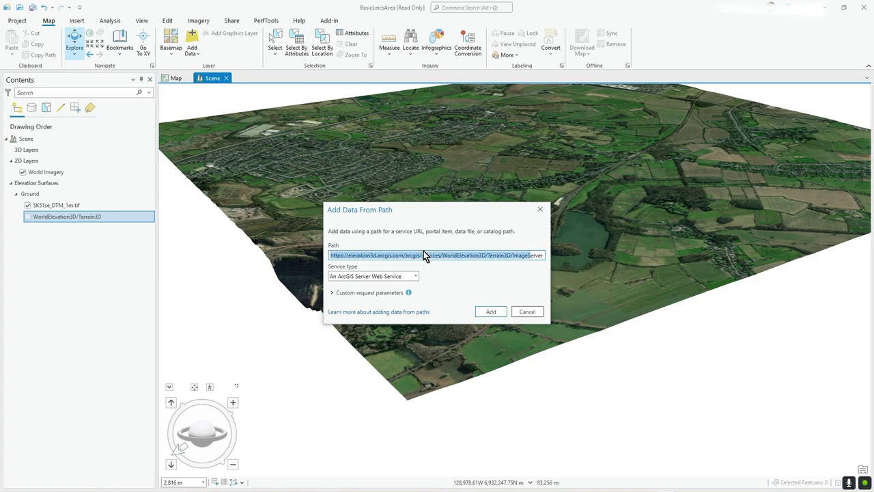
pyautogui.click(505, 256)
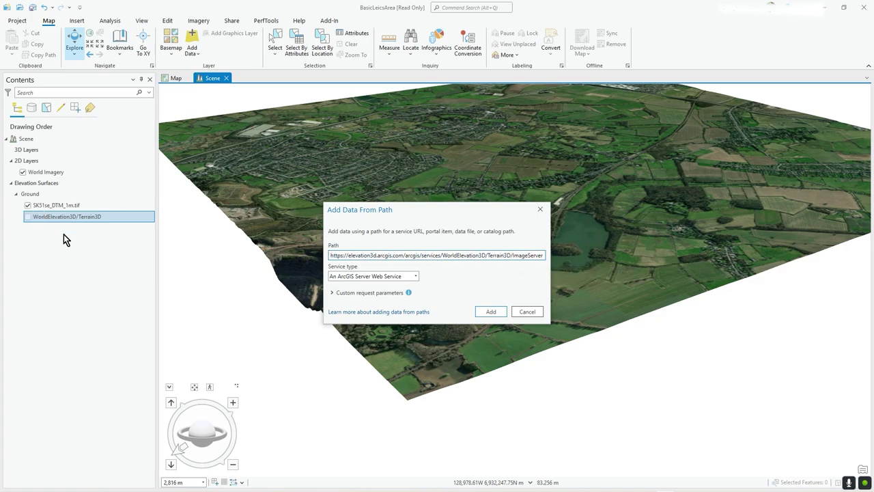
pyautogui.click(530, 313)
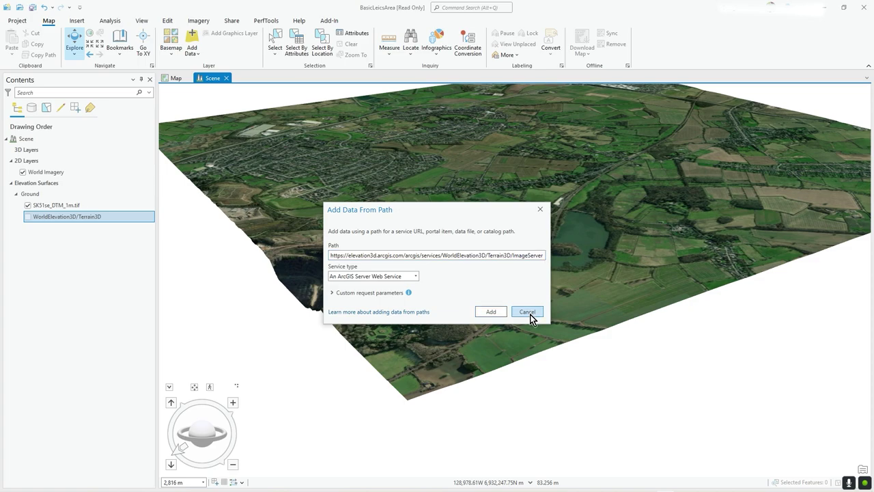
# Step: Turn on the WorldElevation3D/Terrain3D ground surface and centre the quarry in view
pyautogui.click(28, 216)
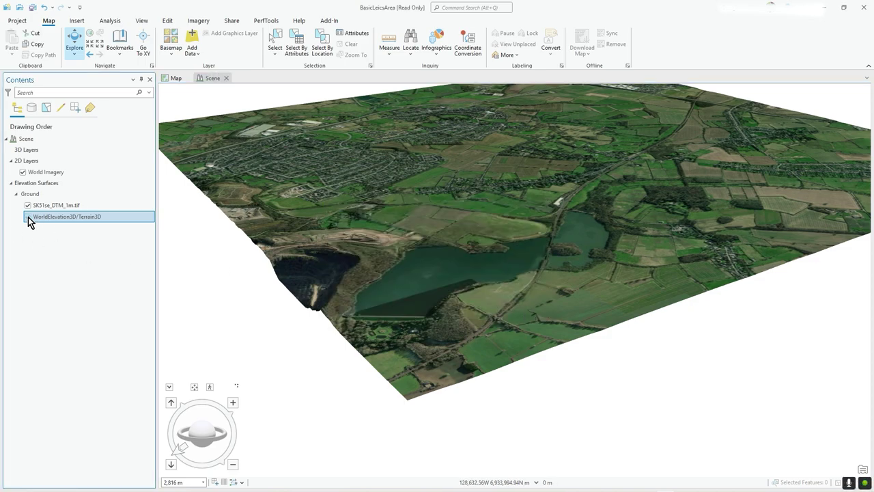
pyautogui.click(28, 217)
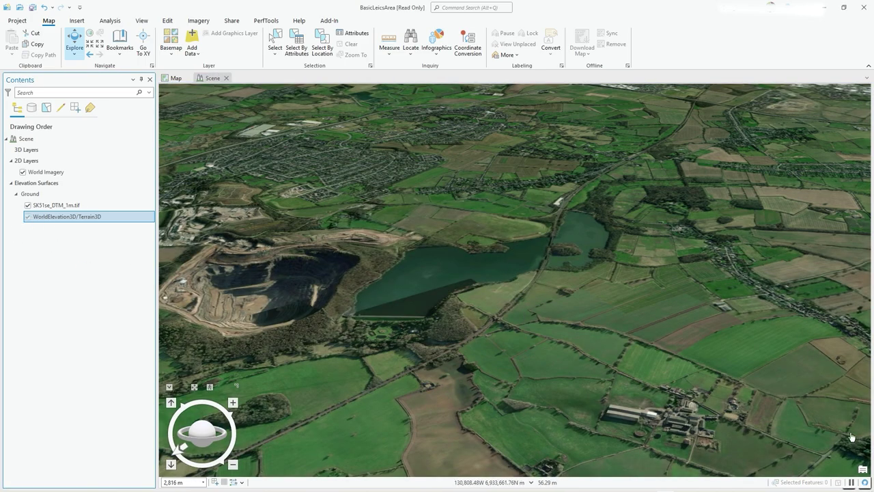
pyautogui.moveTo(365, 280)
pyautogui.mouseDown()
pyautogui.moveTo(567, 285)
pyautogui.moveTo(582, 275)
pyautogui.mouseUp()
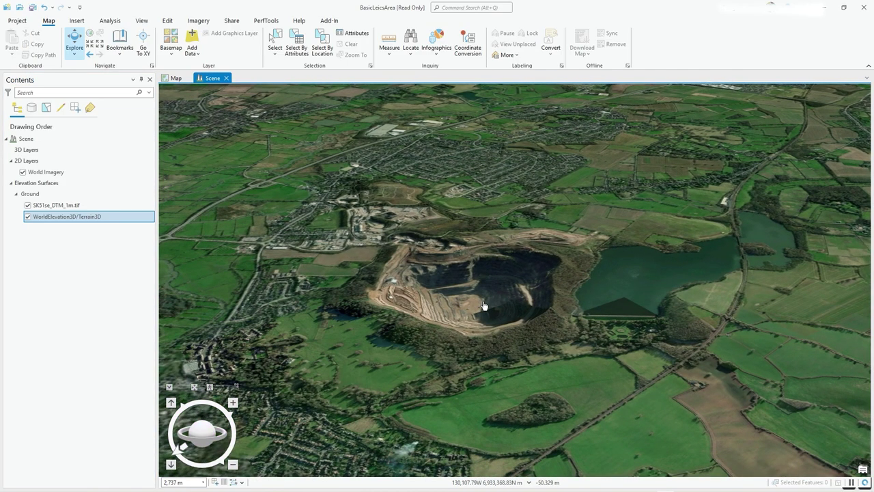
pyautogui.scroll(2, 484, 306)
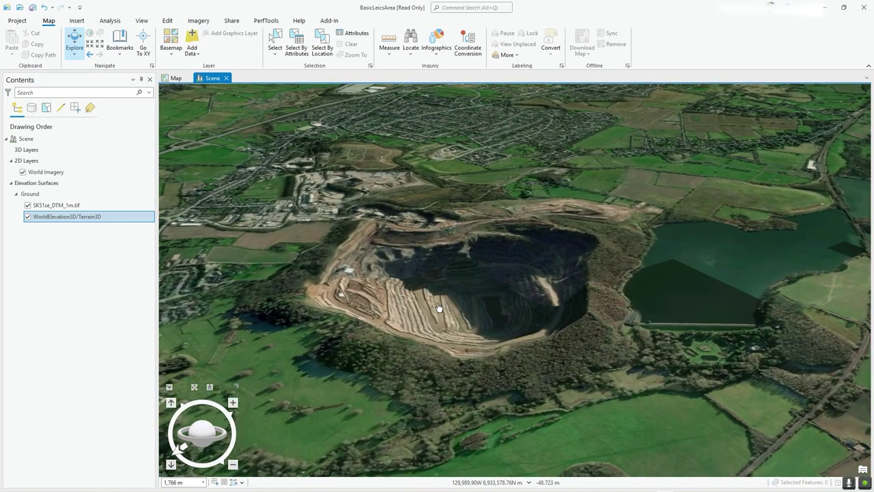
pyautogui.scroll(2, 478, 306)
pyautogui.scroll(2, 443, 308)
pyautogui.scroll(2, 460, 307)
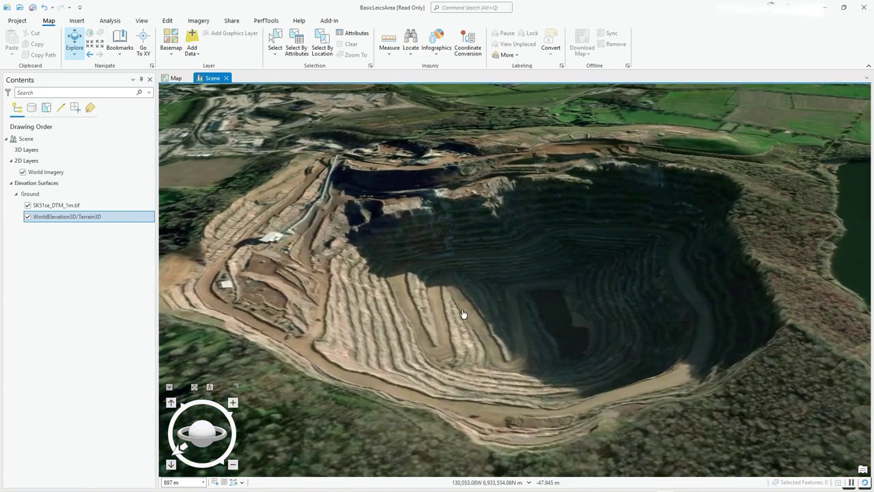
pyautogui.scroll(2, 547, 343)
pyautogui.scroll(2, 547, 343)
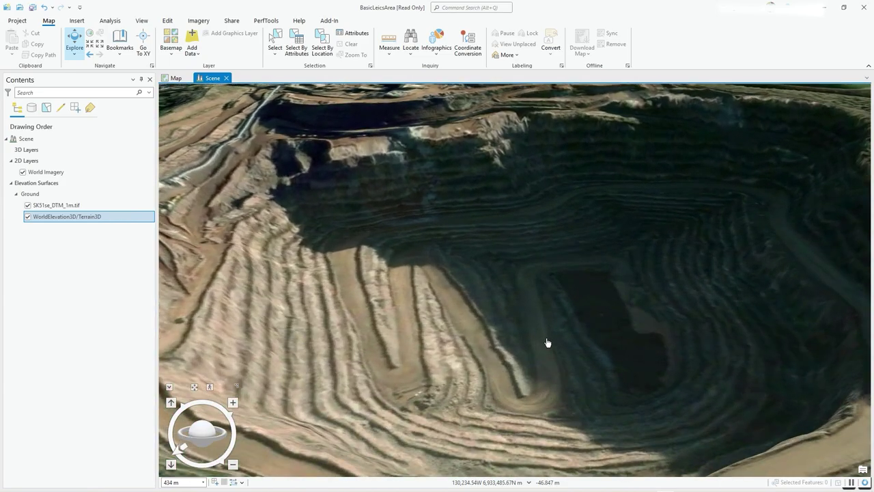
pyautogui.scroll(-2, 547, 343)
pyautogui.scroll(-2, 559, 335)
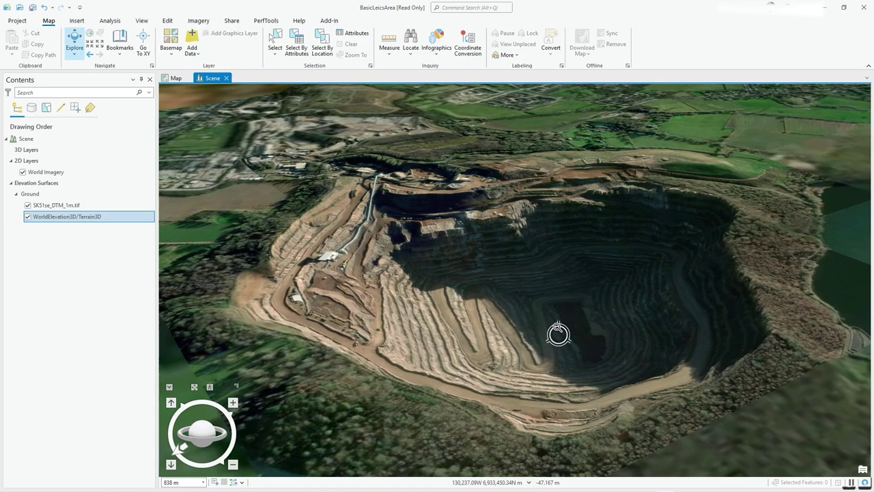
pyautogui.scroll(3, 558, 335)
pyautogui.scroll(2, 559, 335)
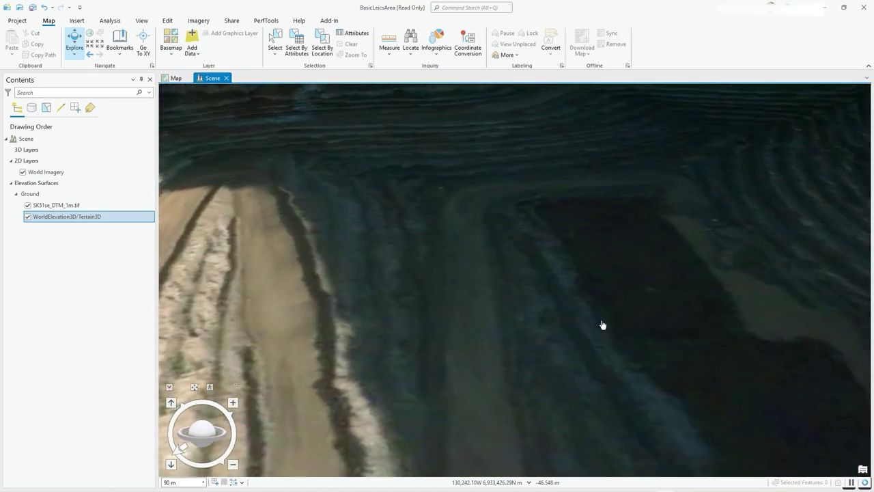
# Step: Tilt and move the camera along the quarry wall toward its floor to inspect the relief
pyautogui.moveTo(580, 295); pyautogui.dragTo(559, 256, button='middle')
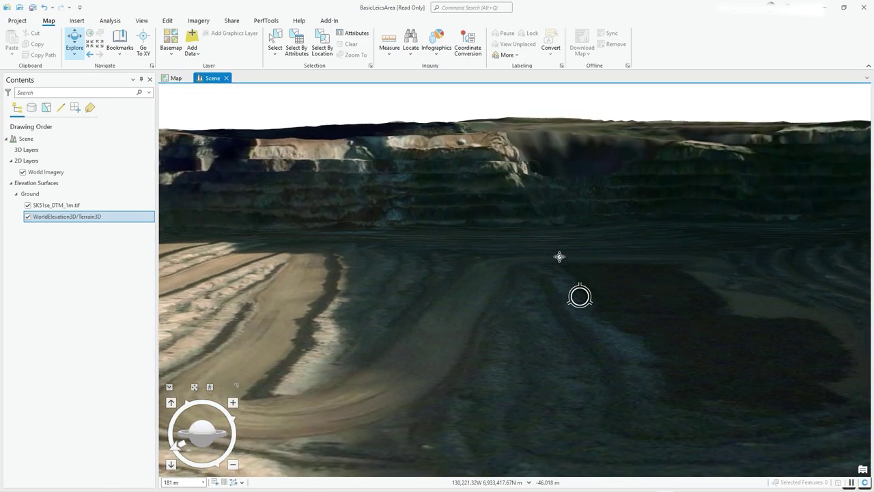
pyautogui.scroll(3, 371, 201)
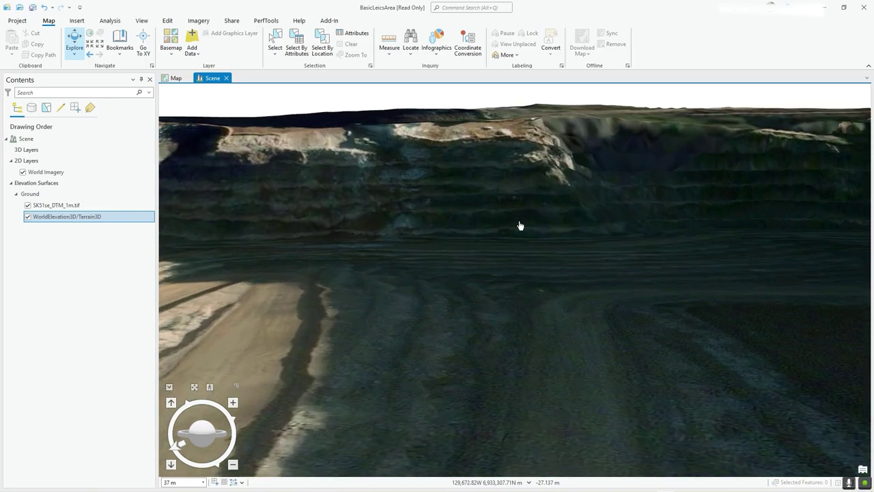
pyautogui.moveTo(576, 219)
pyautogui.mouseDown()
pyautogui.moveTo(437, 235)
pyautogui.moveTo(617, 234)
pyautogui.mouseUp()
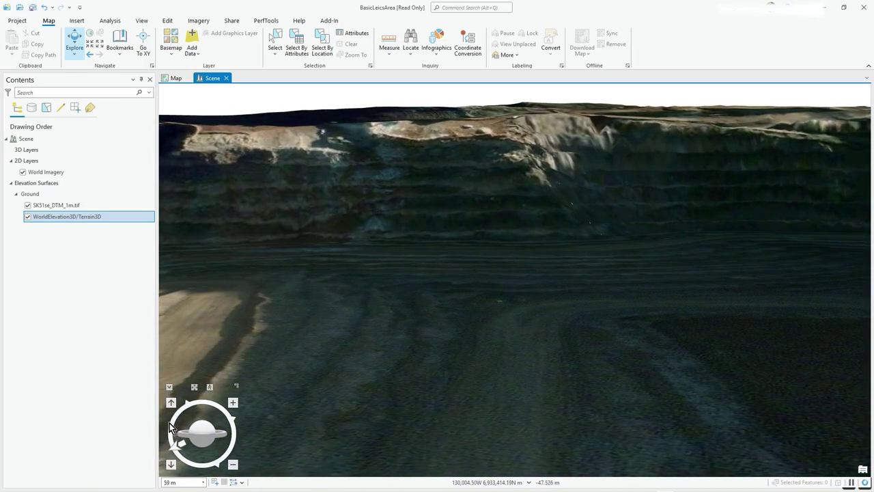
pyautogui.moveTo(203, 435); pyautogui.dragTo(236, 448)
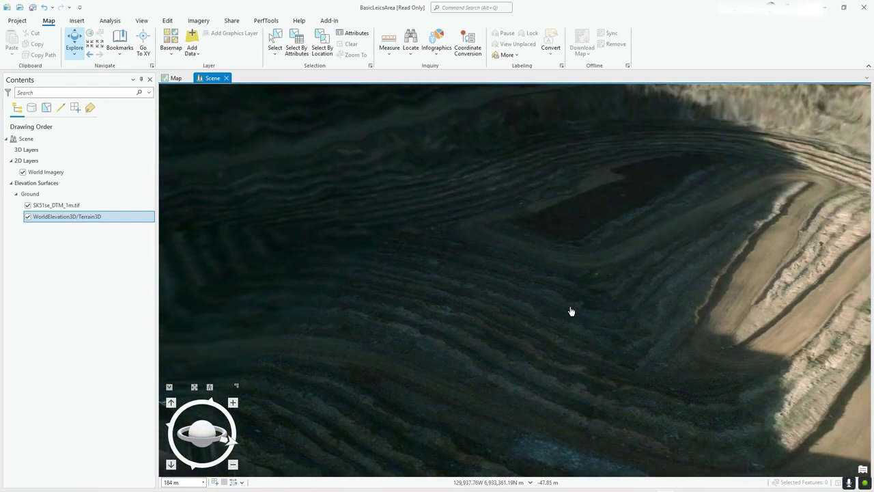
pyautogui.scroll(-5, 570, 310)
pyautogui.scroll(-3, 572, 310)
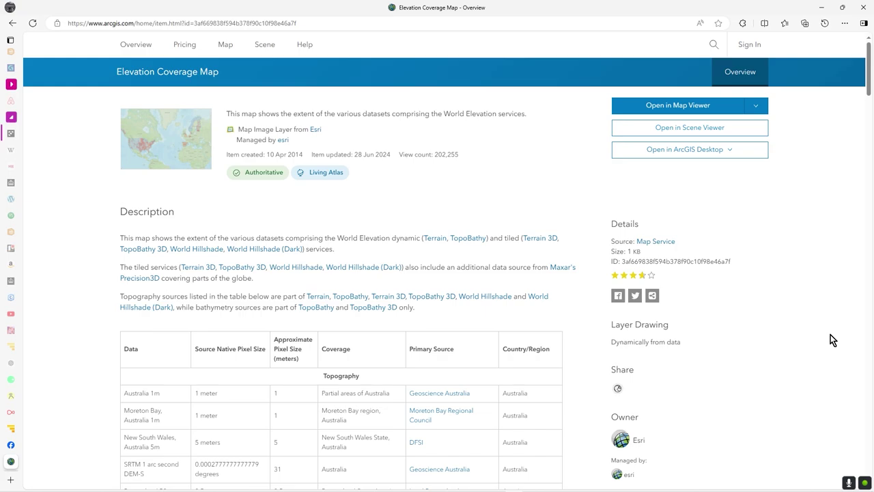
pyautogui.scroll(-3, 819, 321)
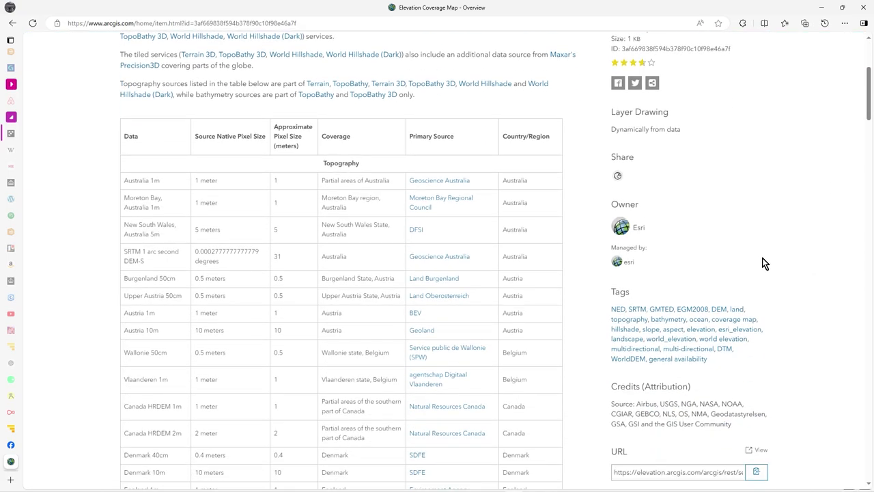
pyautogui.scroll(-2, 764, 263)
pyautogui.scroll(-2, 764, 263)
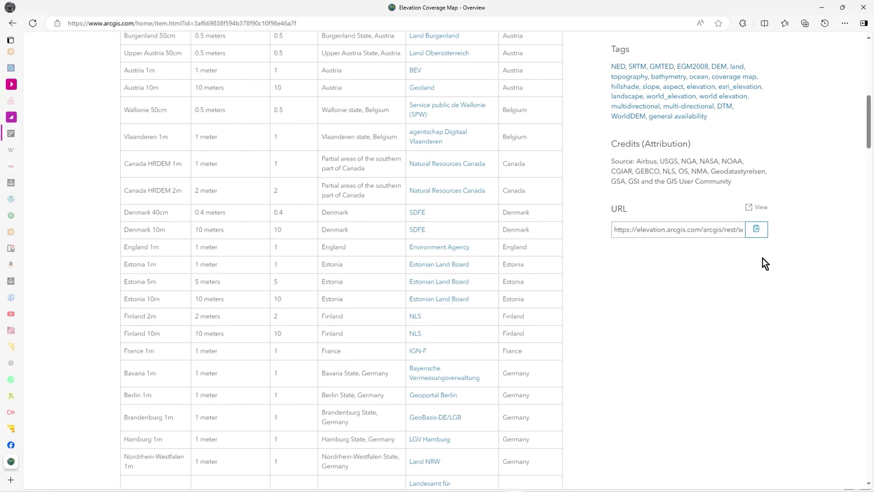
pyautogui.scroll(-2, 764, 264)
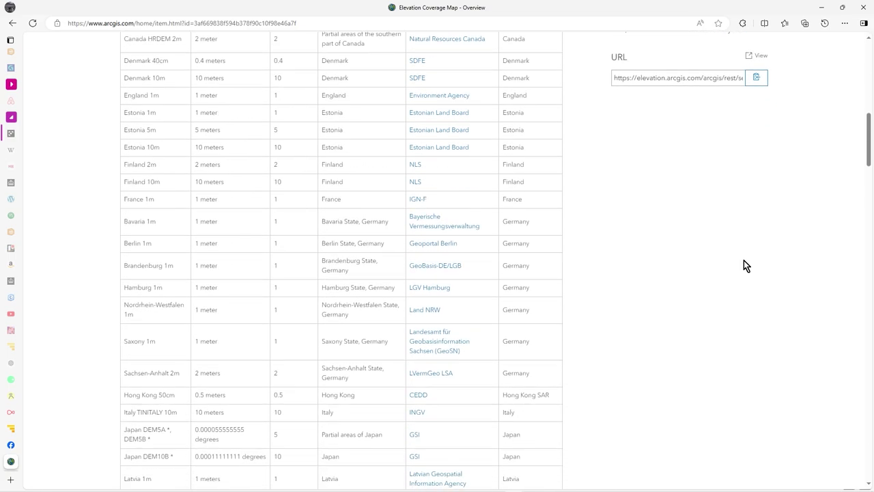
pyautogui.scroll(2, 744, 260)
pyautogui.scroll(-2, 739, 261)
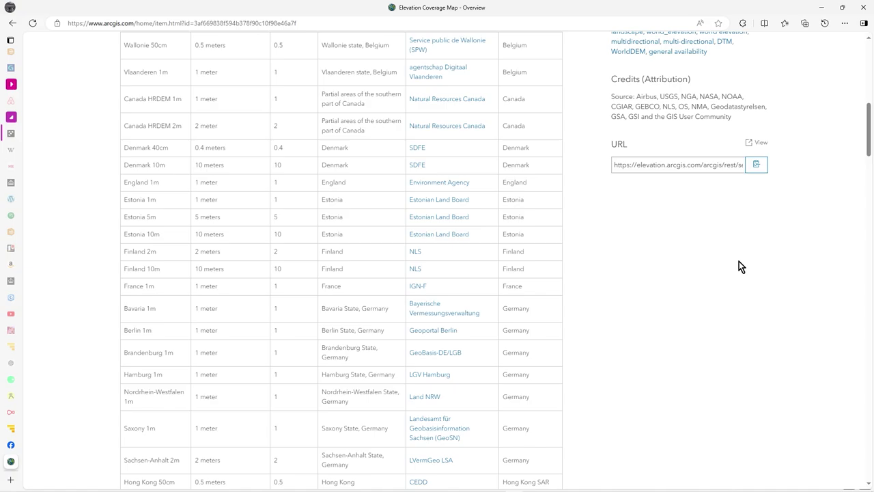
pyautogui.scroll(2, 739, 261)
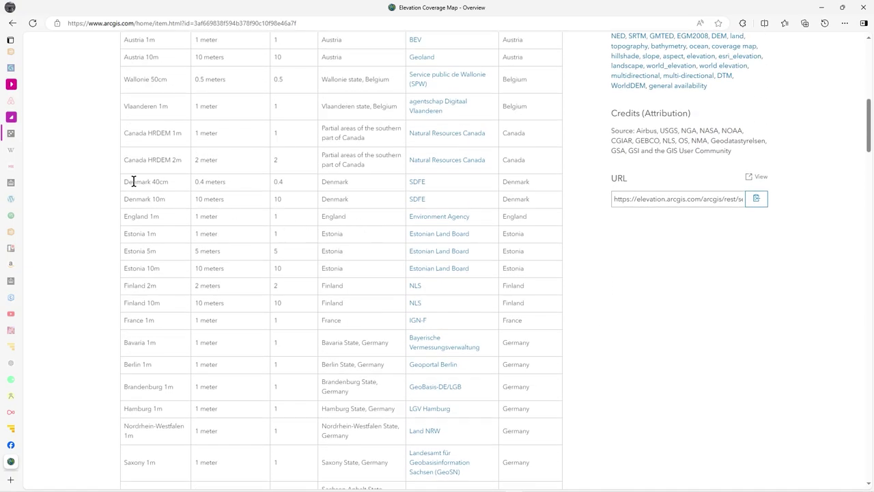
pyautogui.moveTo(134, 181); pyautogui.dragTo(158, 181)
pyautogui.click(157, 181)
pyautogui.scroll(1, 807, 304)
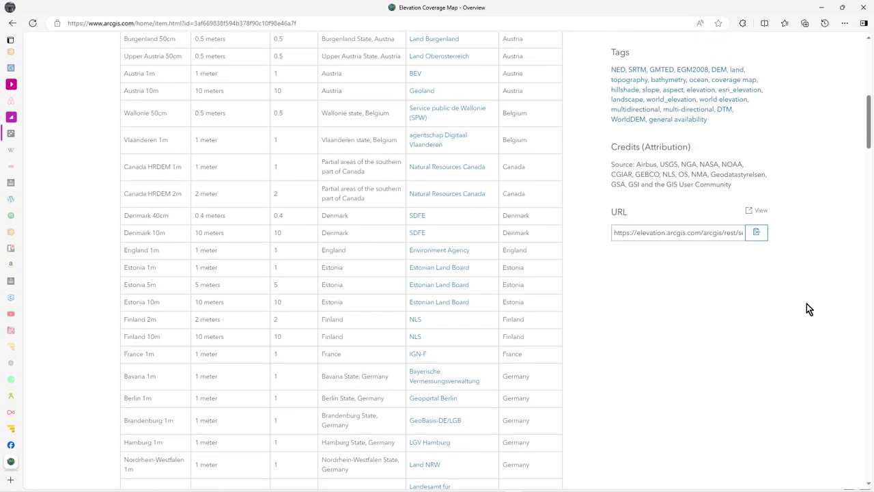
pyautogui.scroll(4, 807, 304)
pyautogui.scroll(6, 806, 304)
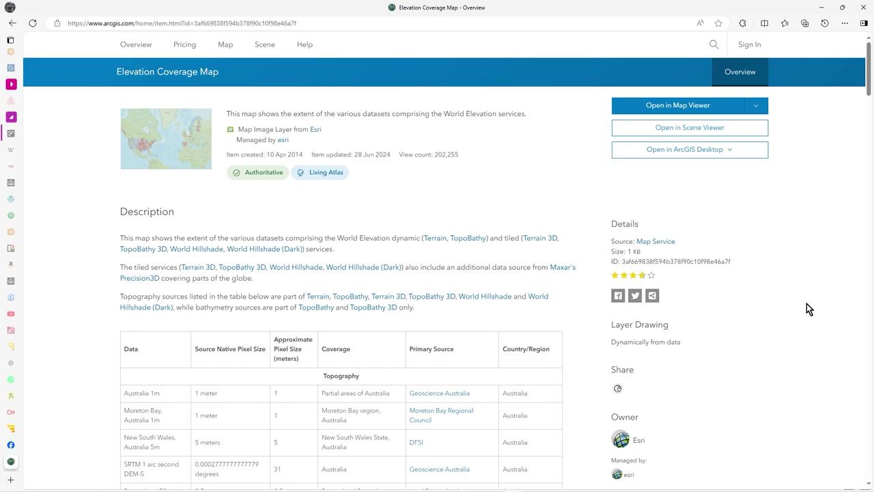
pyautogui.scroll(-1, 807, 304)
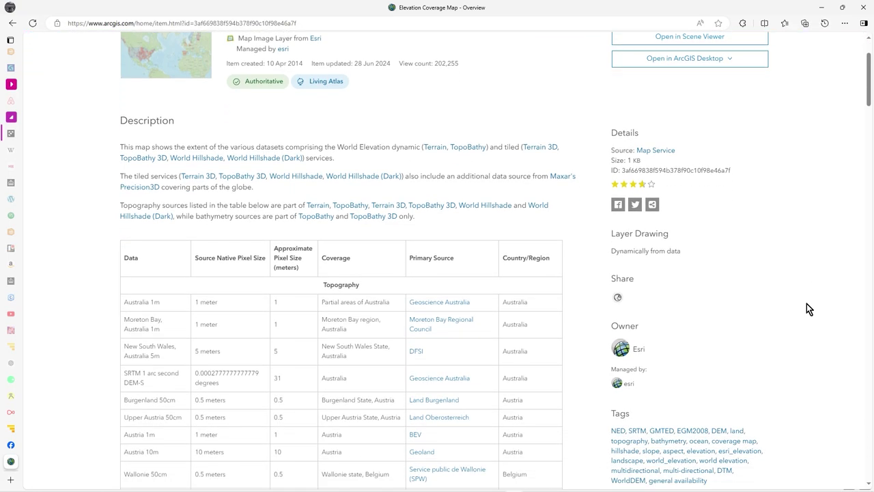
pyautogui.scroll(1, 807, 308)
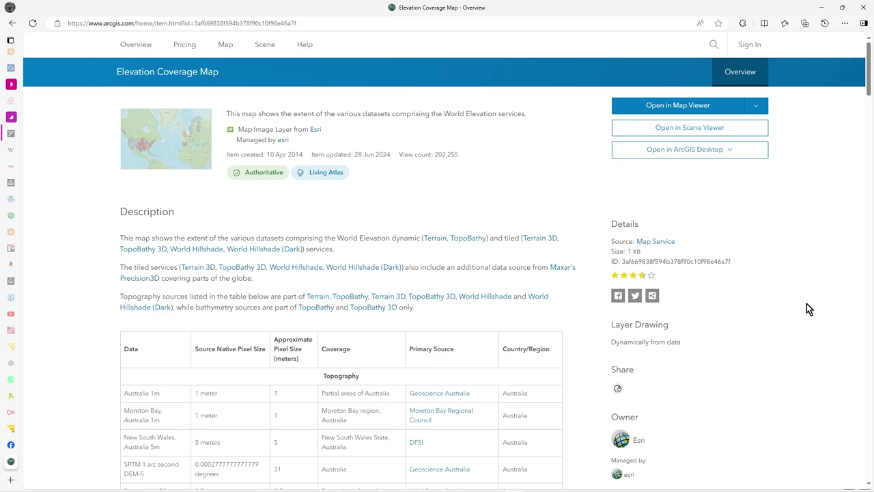
pyautogui.scroll(-1, 807, 309)
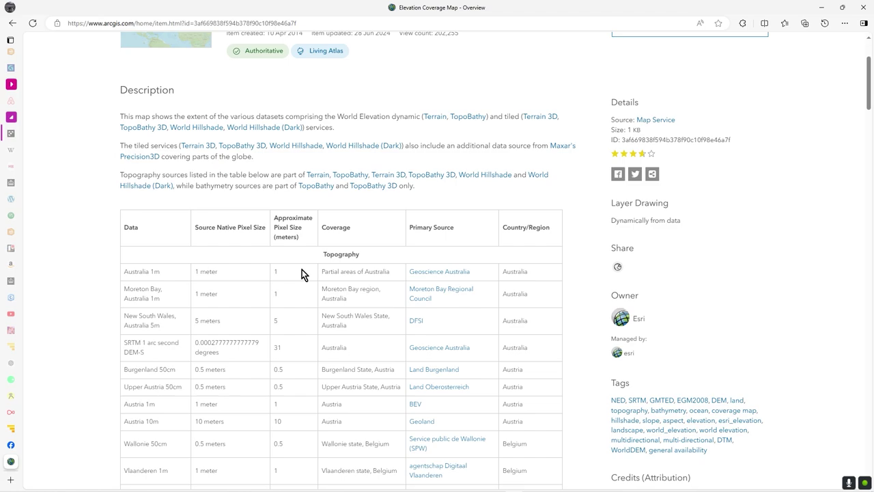
pyautogui.scroll(2, 321, 284)
pyautogui.click(216, 28)
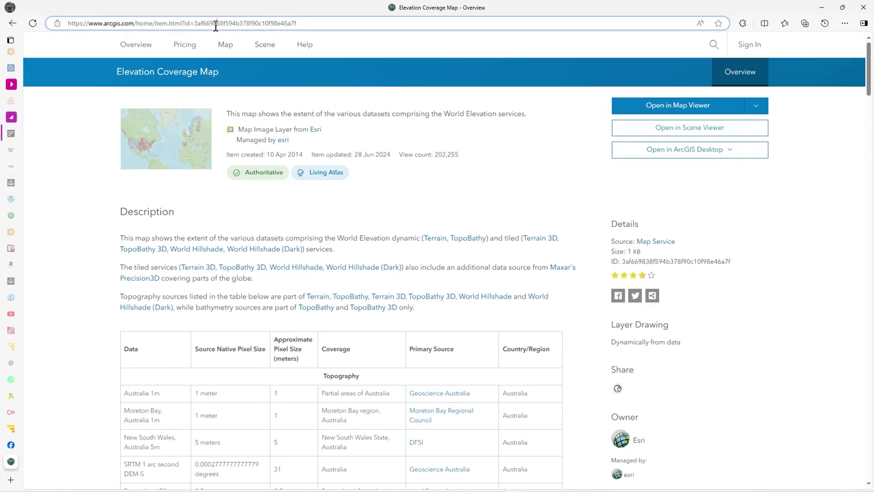
pyautogui.click(211, 27)
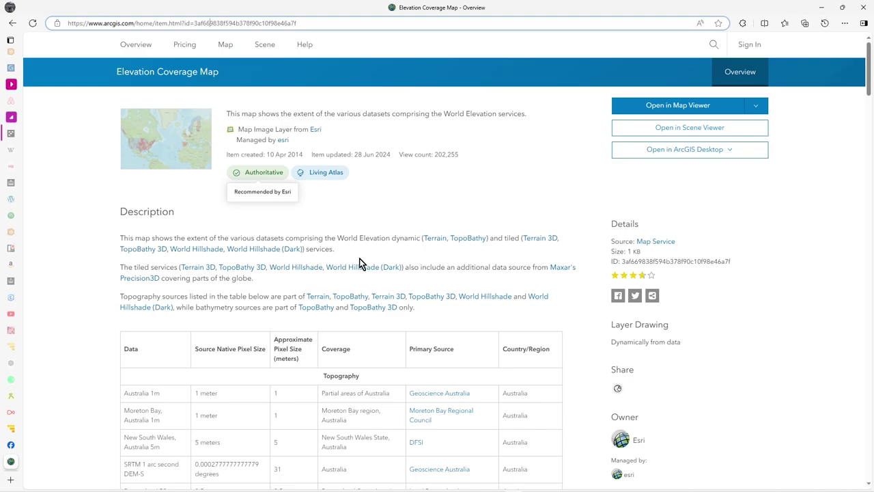
pyautogui.scroll(-2, 328, 294)
pyautogui.scroll(-3, 200, 238)
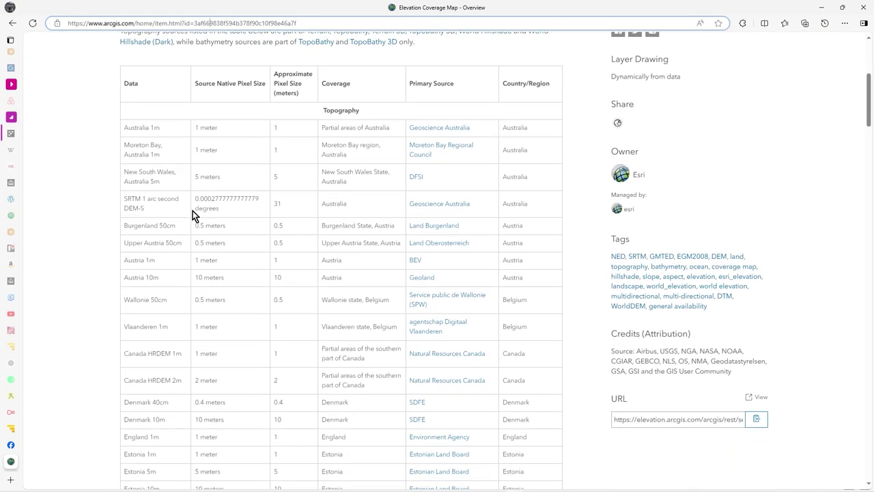
pyautogui.scroll(1, 192, 211)
pyautogui.scroll(1, 193, 211)
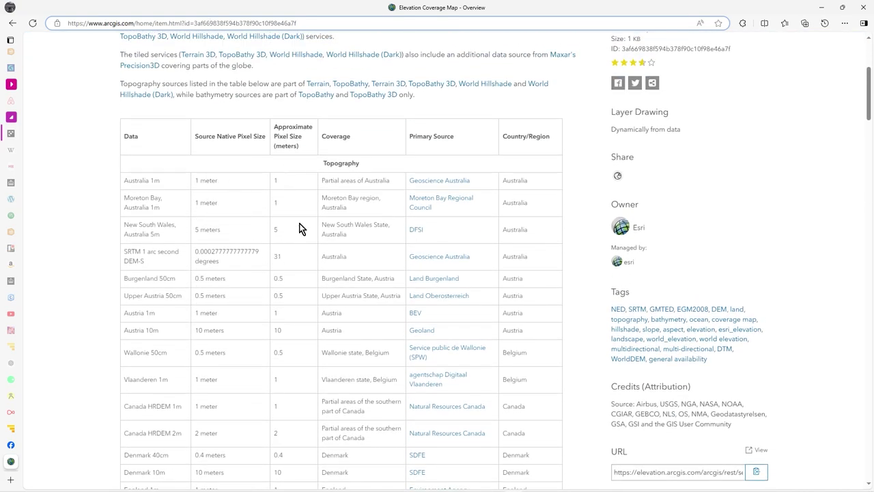
pyautogui.scroll(-1, 242, 251)
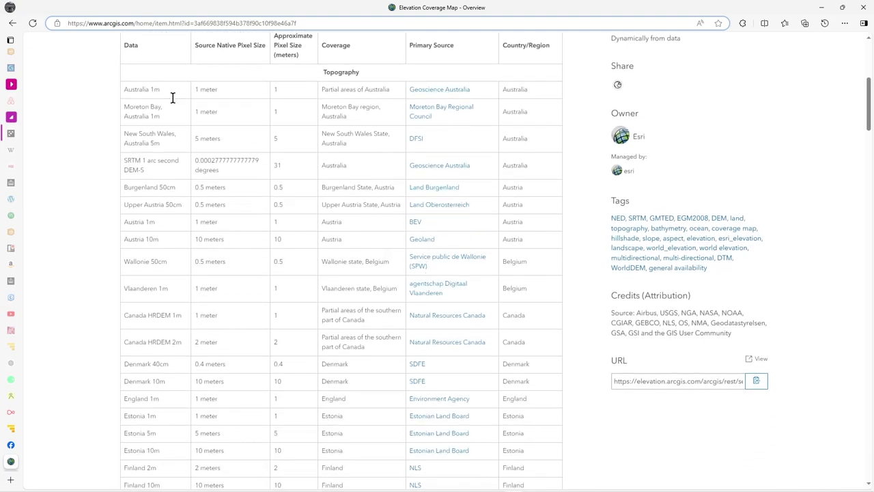
pyautogui.scroll(-2, 176, 264)
pyautogui.scroll(5, 176, 264)
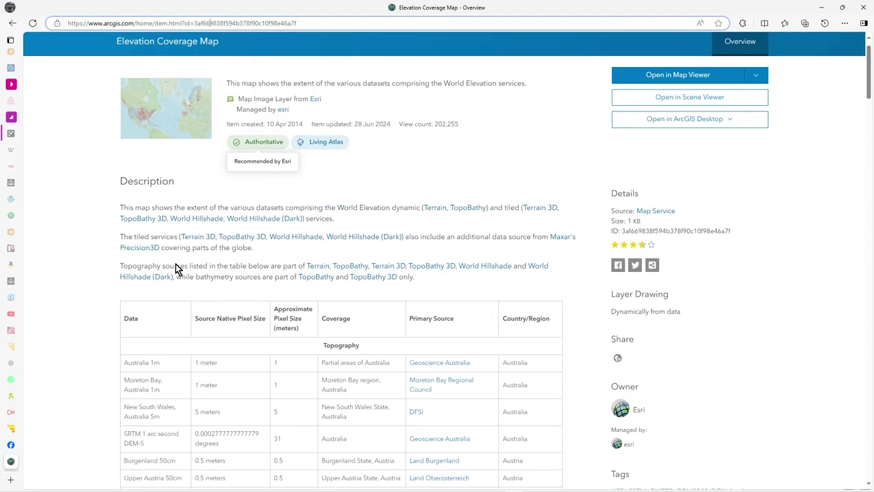
pyautogui.scroll(1, 192, 308)
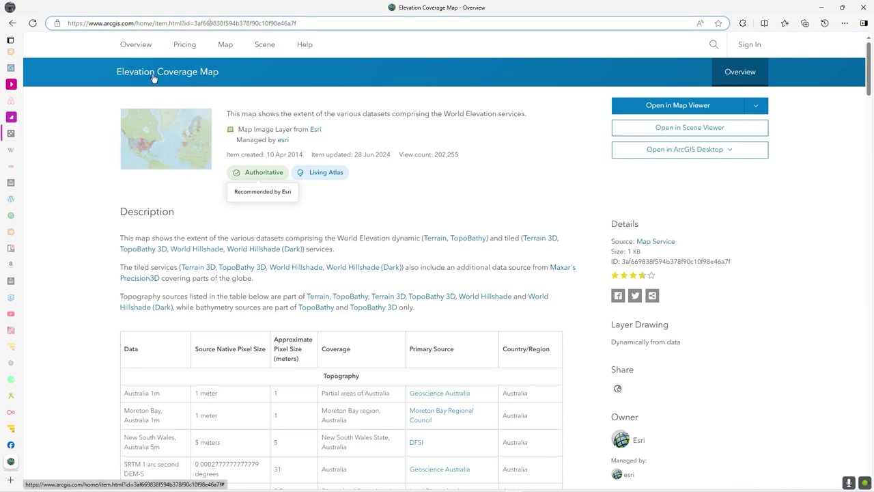
pyautogui.scroll(-3, 118, 326)
pyautogui.scroll(-2, 123, 335)
pyautogui.scroll(-2, 127, 338)
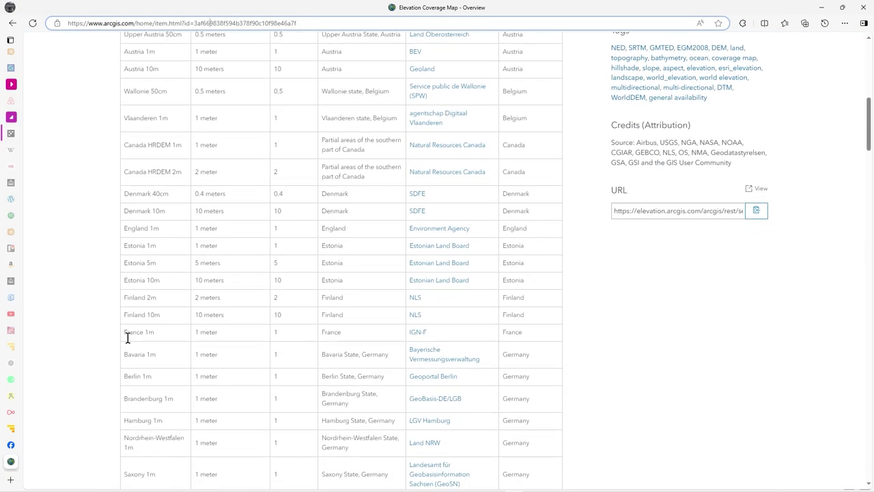
pyautogui.scroll(-1, 127, 337)
pyautogui.moveTo(123, 188); pyautogui.dragTo(395, 190)
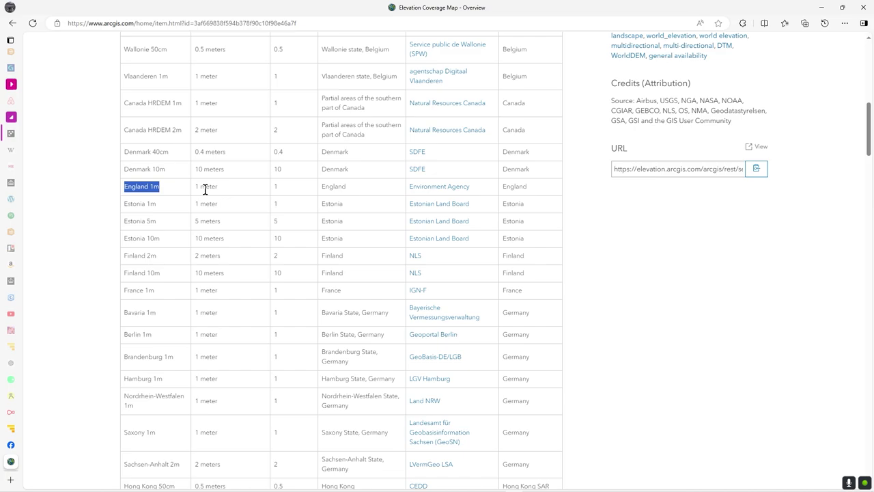
pyautogui.click(614, 211)
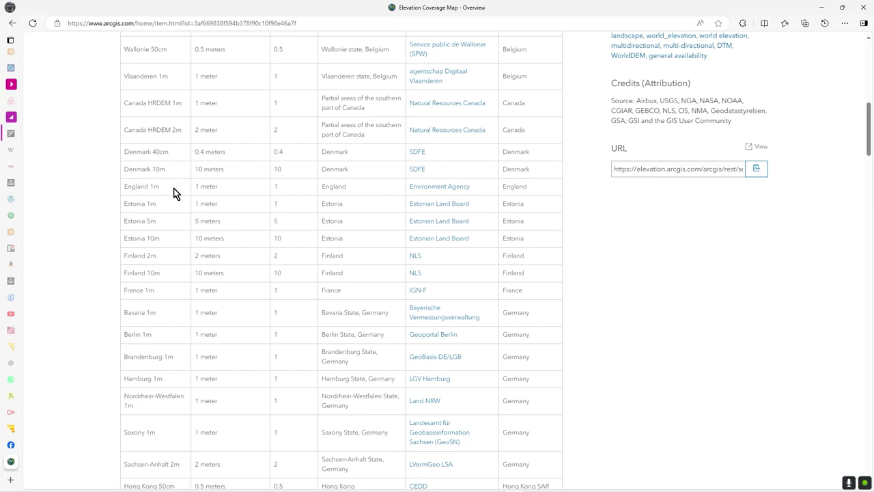
pyautogui.scroll(1, 199, 239)
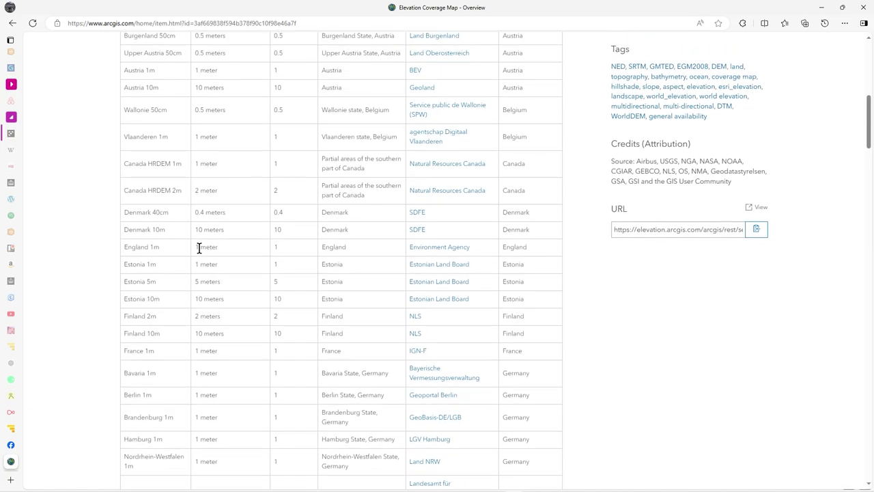
pyautogui.scroll(-1, 199, 248)
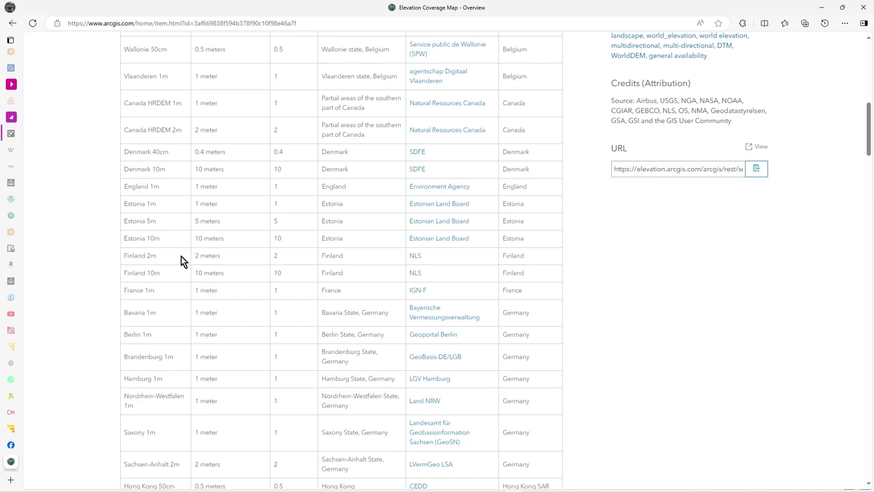
pyautogui.scroll(-1, 176, 263)
pyautogui.scroll(-1, 172, 272)
pyautogui.scroll(-1, 172, 272)
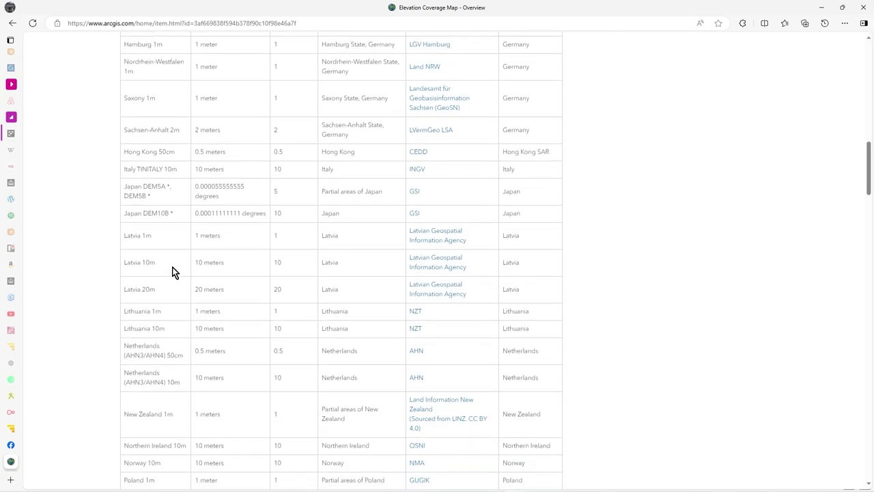
pyautogui.scroll(-1, 172, 272)
pyautogui.scroll(-1, 172, 272)
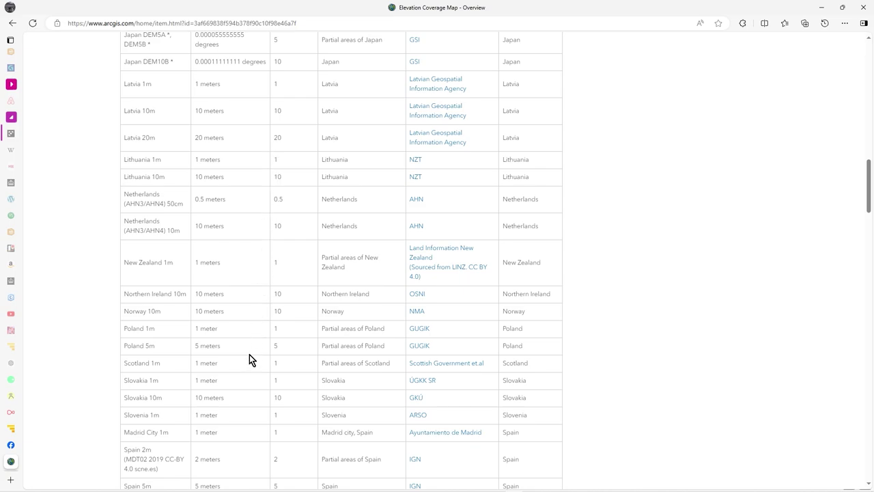
pyautogui.scroll(-1, 249, 355)
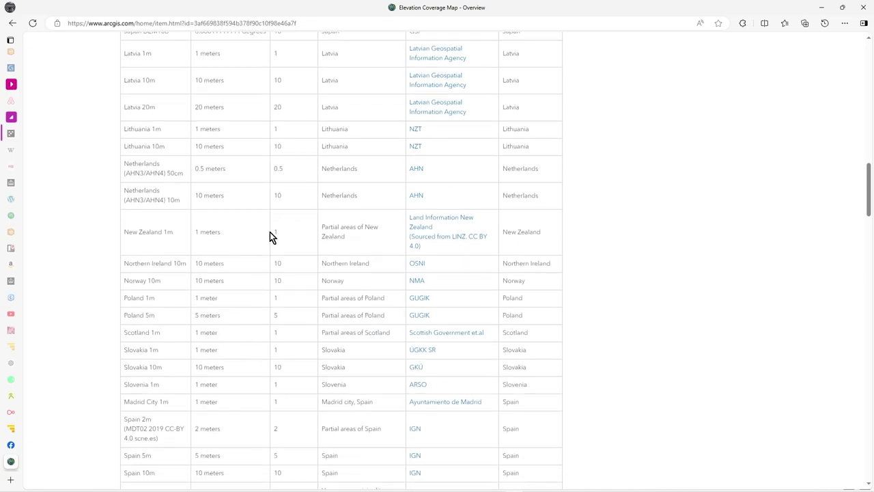
pyautogui.scroll(1, 270, 236)
pyautogui.moveTo(237, 196); pyautogui.dragTo(152, 196)
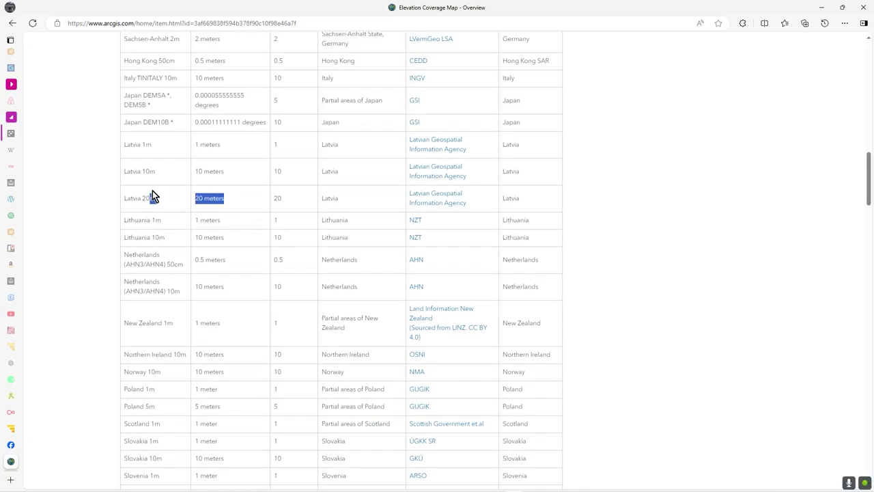
pyautogui.click(227, 196)
pyautogui.scroll(-1, 270, 301)
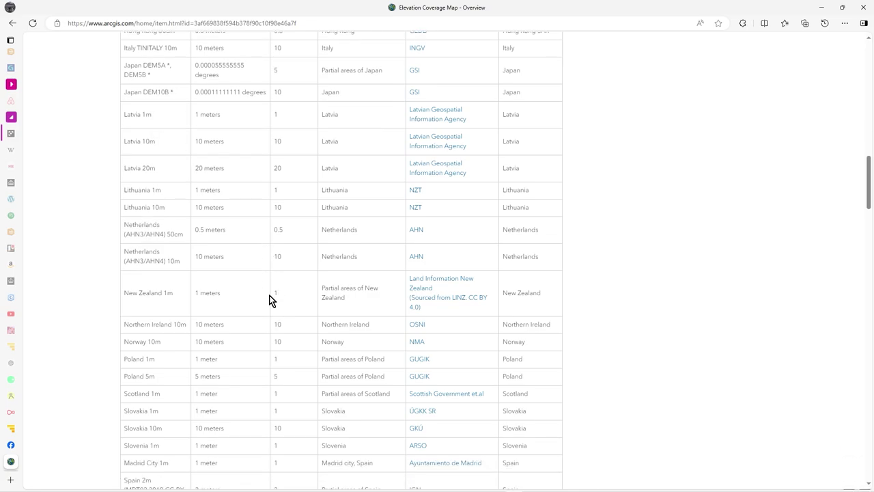
pyautogui.scroll(-2, 269, 300)
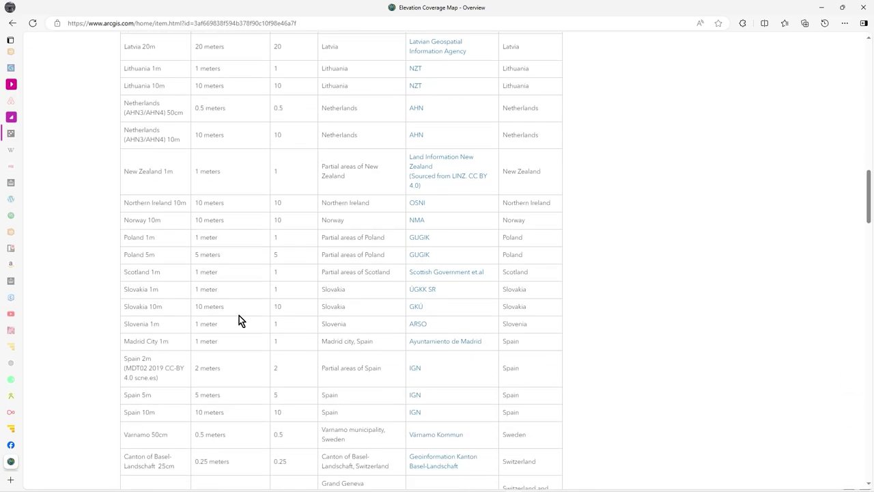
pyautogui.scroll(3, 239, 318)
pyautogui.scroll(3, 239, 317)
pyautogui.scroll(2, 239, 317)
pyautogui.scroll(2, 239, 316)
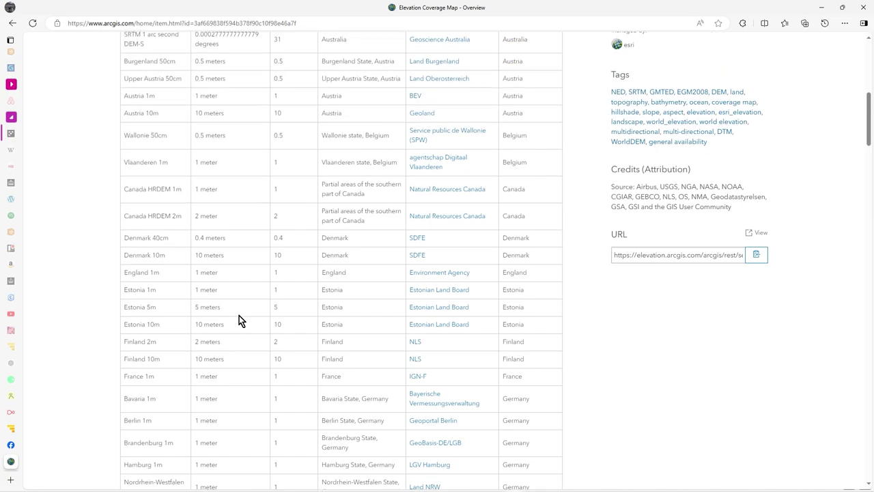
pyautogui.moveTo(237, 309); pyautogui.dragTo(156, 312)
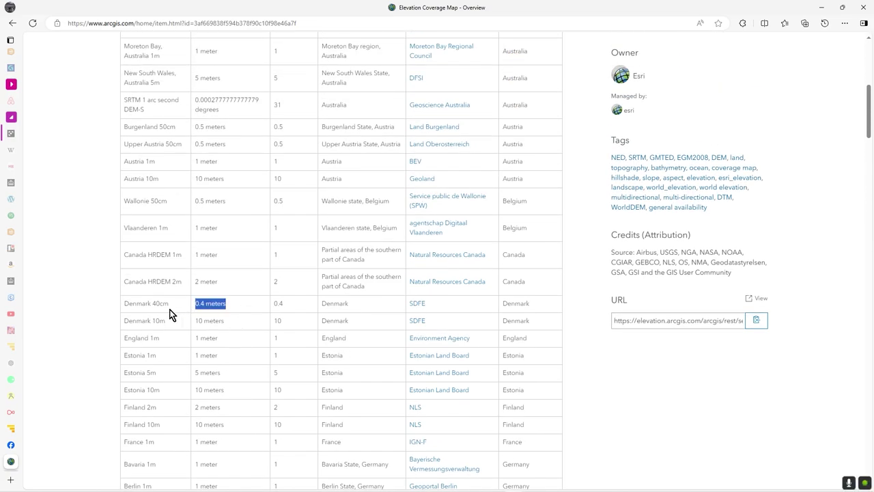
pyautogui.click(235, 312)
pyautogui.scroll(3, 230, 313)
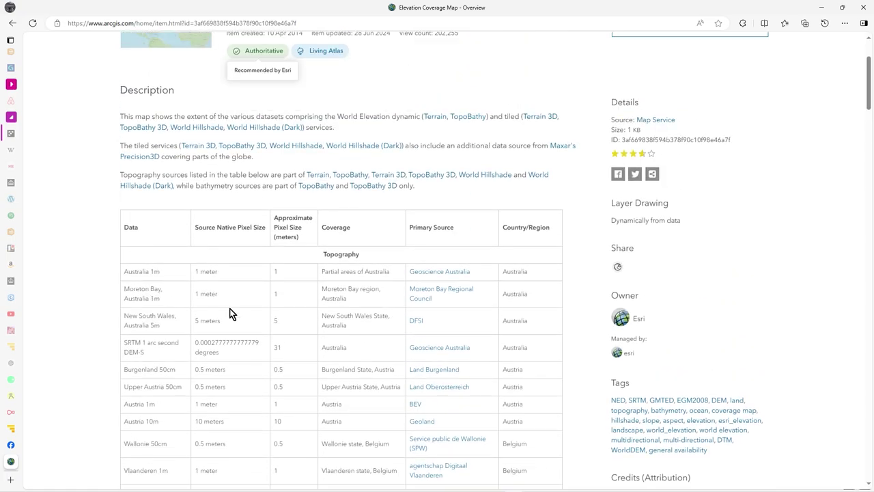
pyautogui.scroll(2, 230, 312)
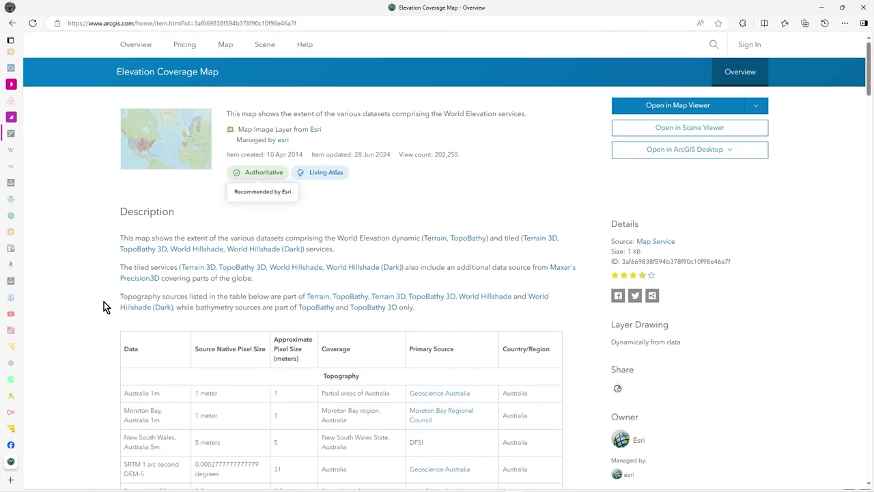